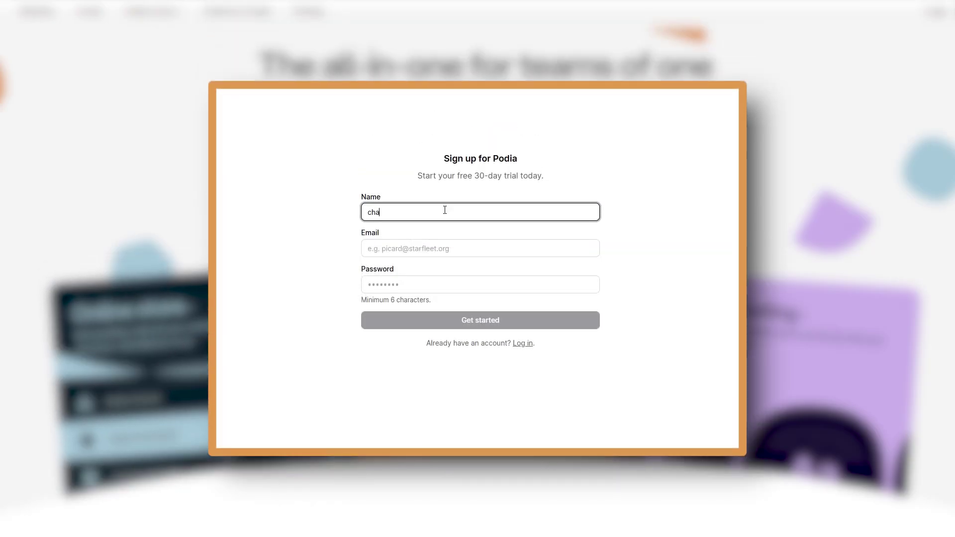
Step: Move through the Podia sign-up form to the email address field
{"action": "left_click", "coordinate": [463, 248]}
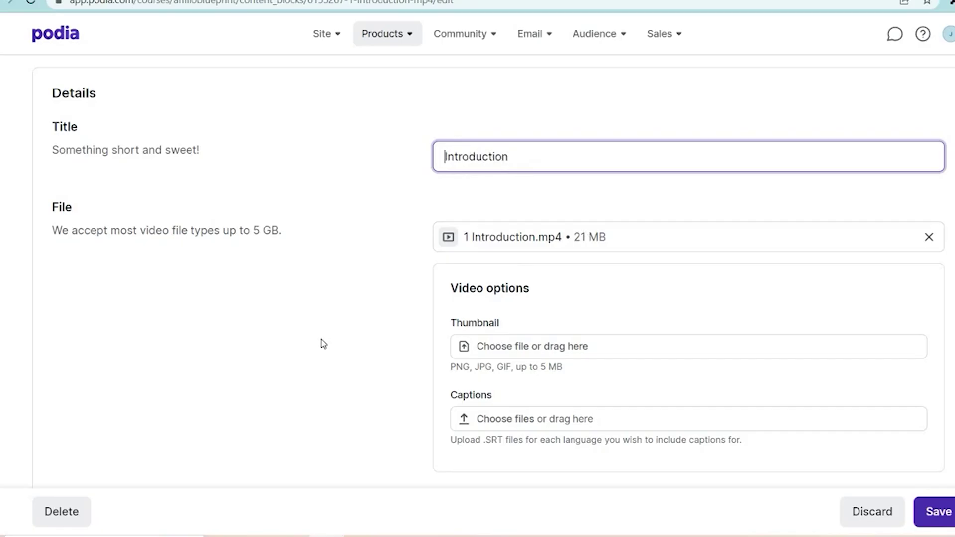
{"action": "scroll", "coordinate": [323, 344], "scroll_direction": "down", "scroll_amount": 1}
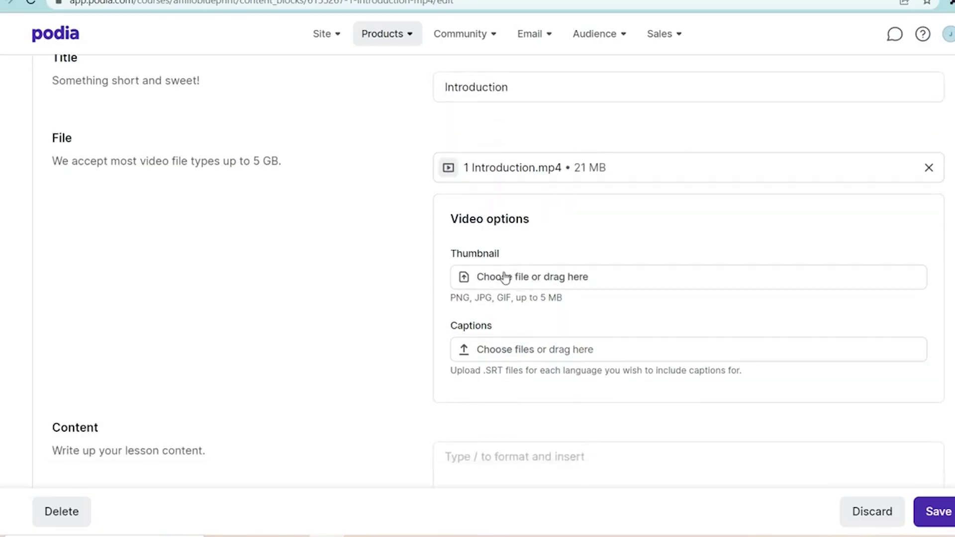
{"action": "scroll", "coordinate": [375, 296], "scroll_direction": "down", "scroll_amount": 1}
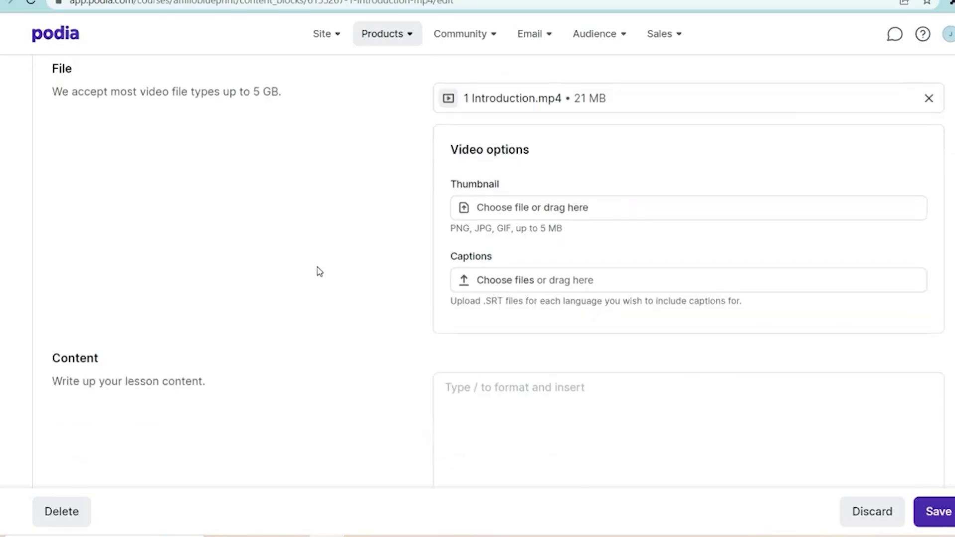
{"action": "scroll", "coordinate": [312, 270], "scroll_direction": "down", "scroll_amount": 2}
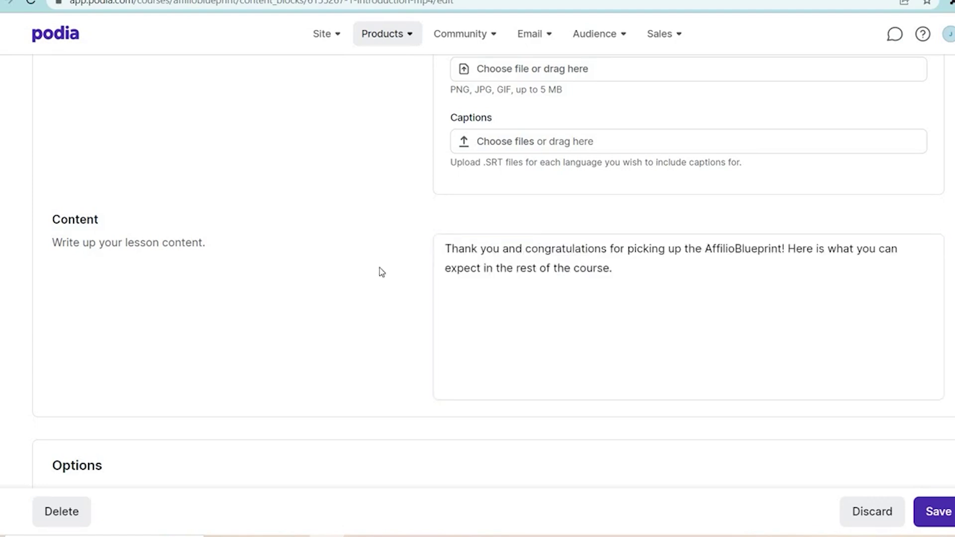
{"action": "scroll", "coordinate": [374, 227], "scroll_direction": "down", "scroll_amount": 1}
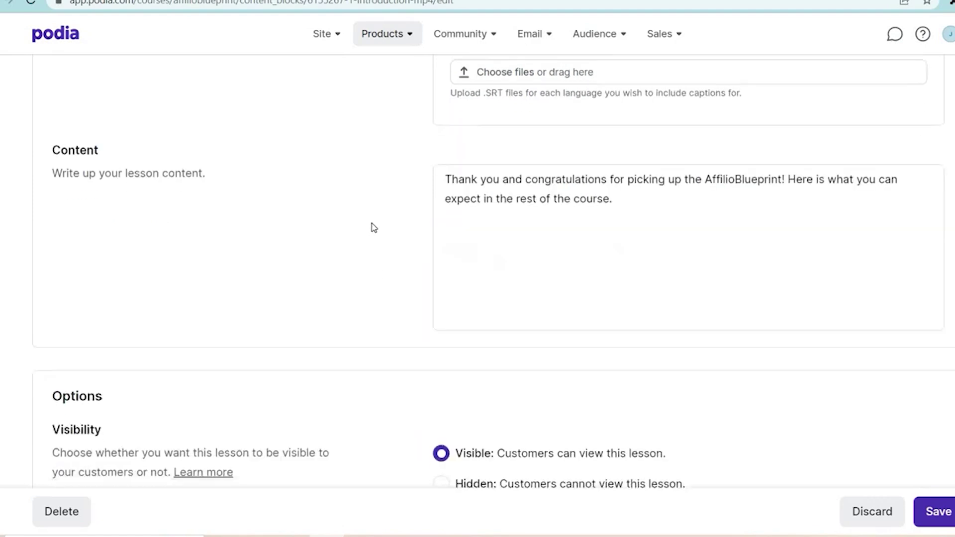
{"action": "scroll", "coordinate": [377, 203], "scroll_direction": "down", "scroll_amount": 2}
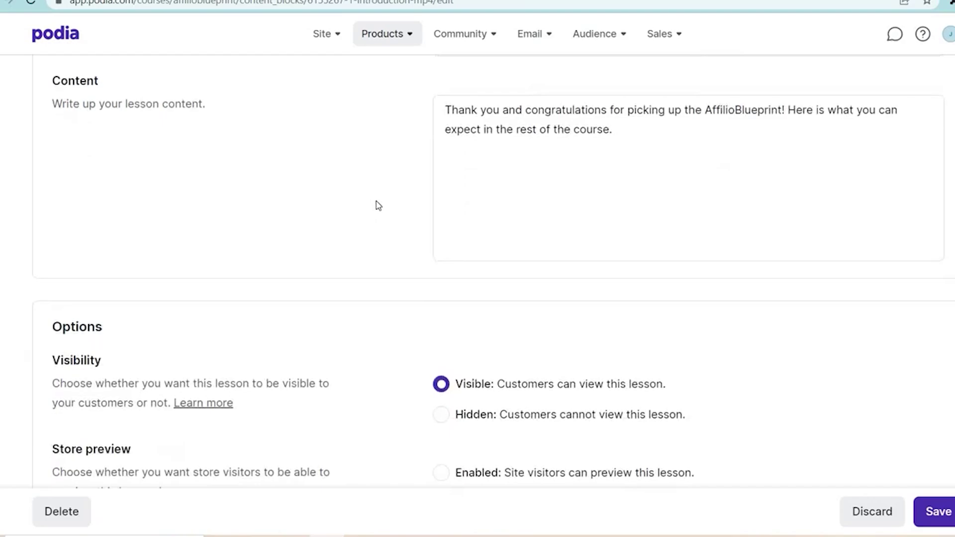
{"action": "scroll", "coordinate": [376, 201], "scroll_direction": "down", "scroll_amount": 1}
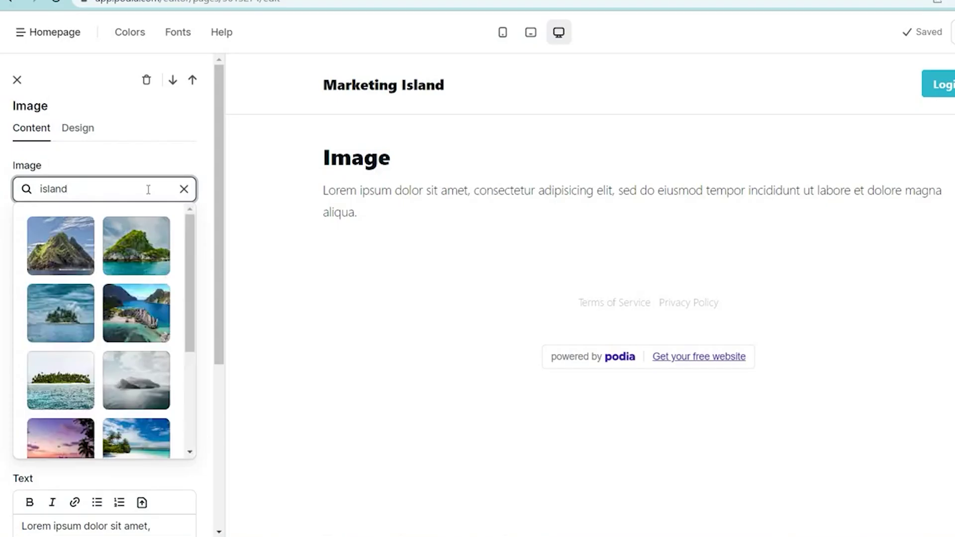
Step: Add the mountain island photo to the Image section, remove it, and clear the mistyped search
{"action": "left_click", "coordinate": [61, 245]}
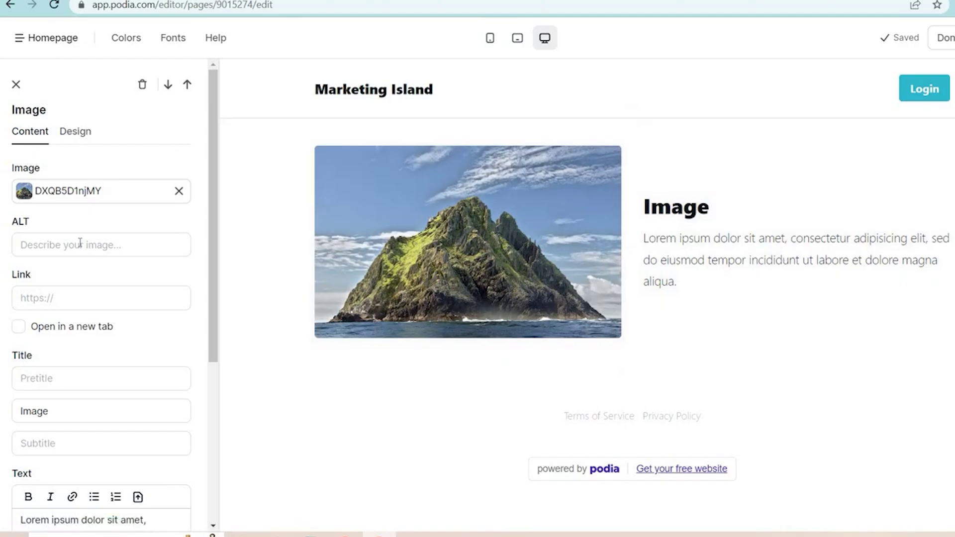
{"action": "scroll", "coordinate": [81, 243], "scroll_direction": "down", "scroll_amount": 3}
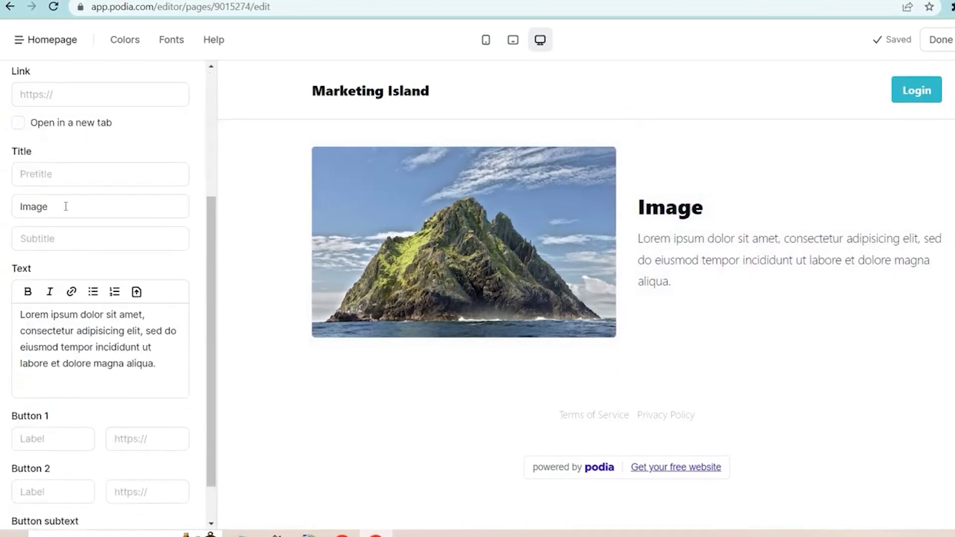
{"action": "mouse_move", "coordinate": [791, 254]}
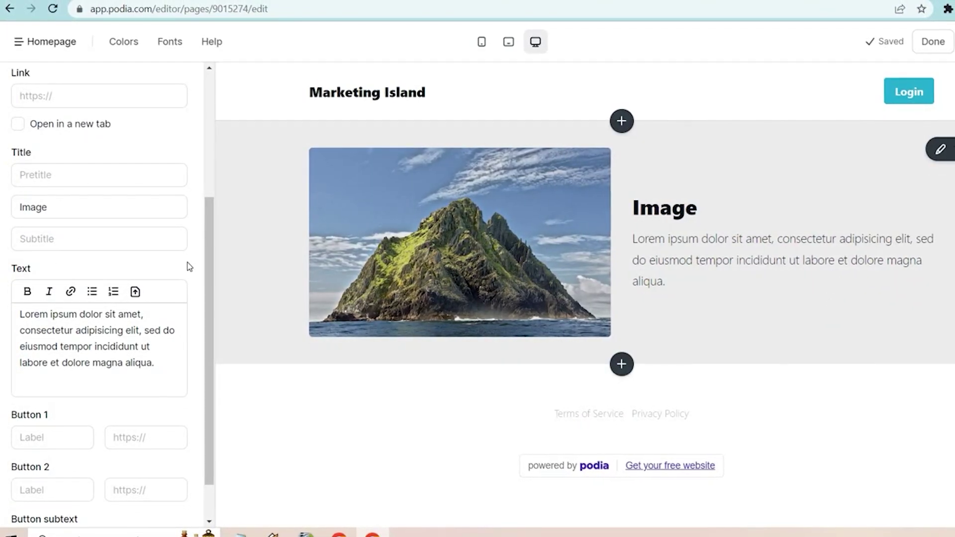
{"action": "scroll", "coordinate": [126, 252], "scroll_direction": "up", "scroll_amount": 3}
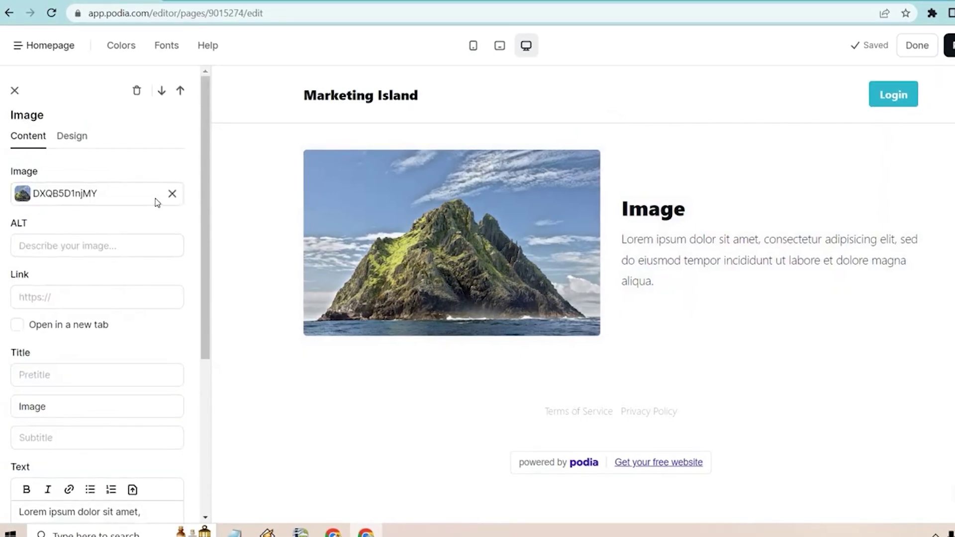
{"action": "left_click", "coordinate": [171, 196]}
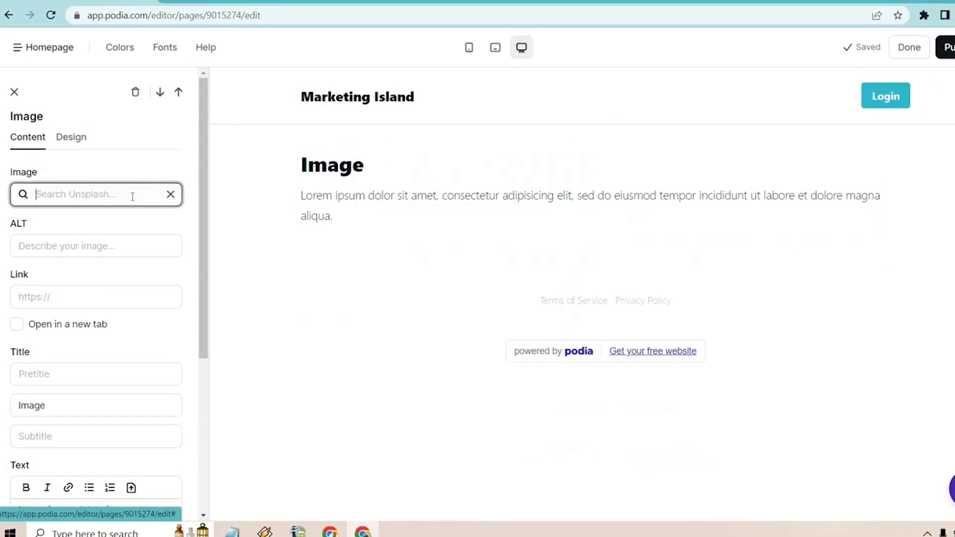
{"action": "type", "text": "p"}
{"action": "key", "text": "BackSpace"}
{"action": "key", "text": "BackSpace"}
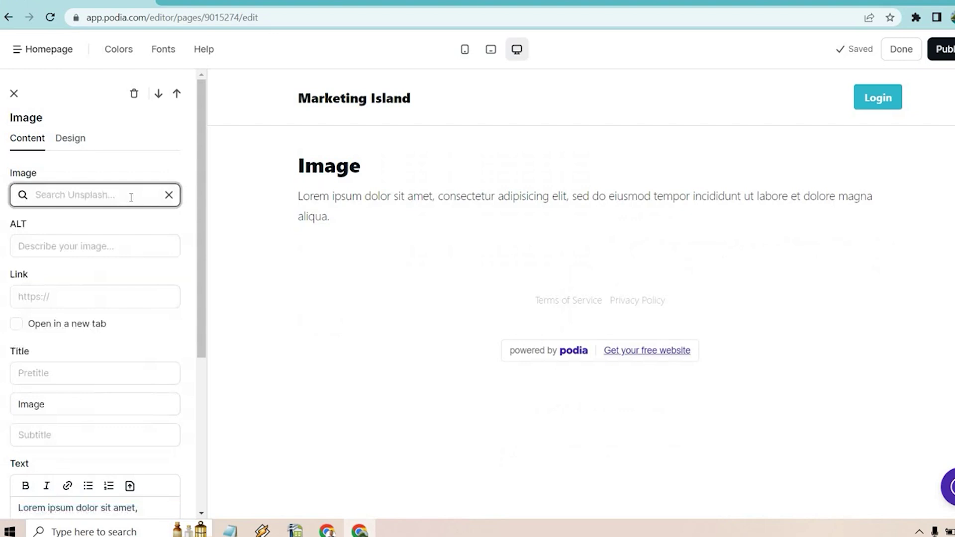
{"action": "type", "text": "business"}
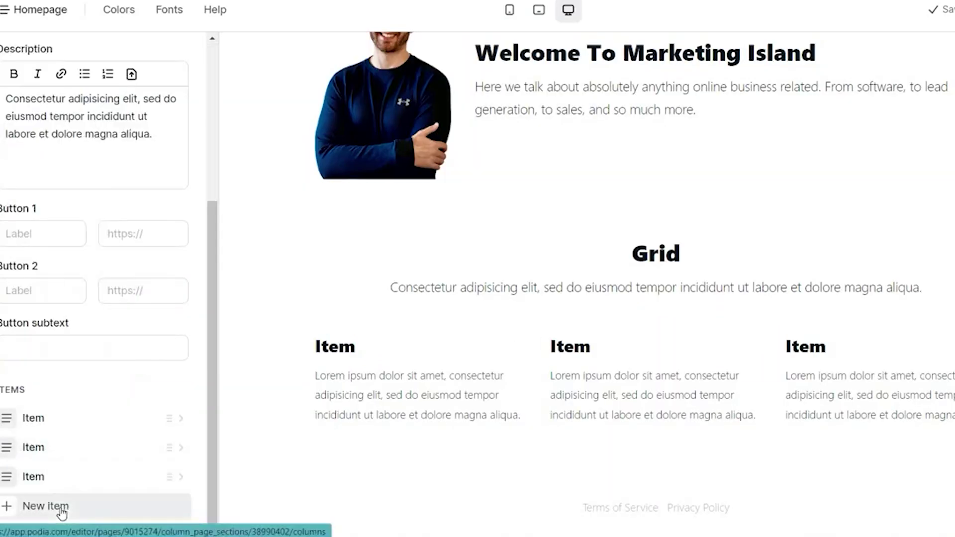
{"action": "scroll", "coordinate": [80, 348], "scroll_direction": "up", "scroll_amount": 5}
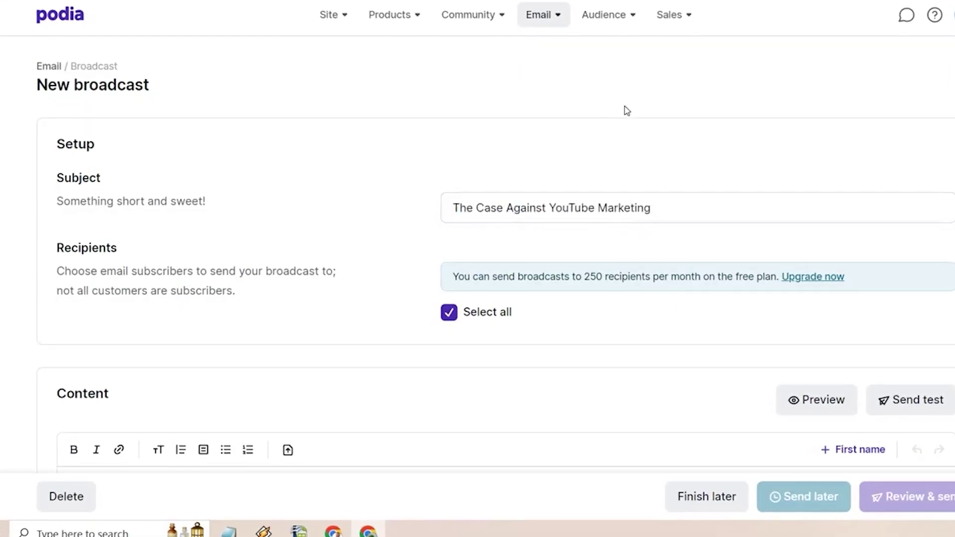
{"action": "scroll", "coordinate": [627, 112], "scroll_direction": "down", "scroll_amount": 3}
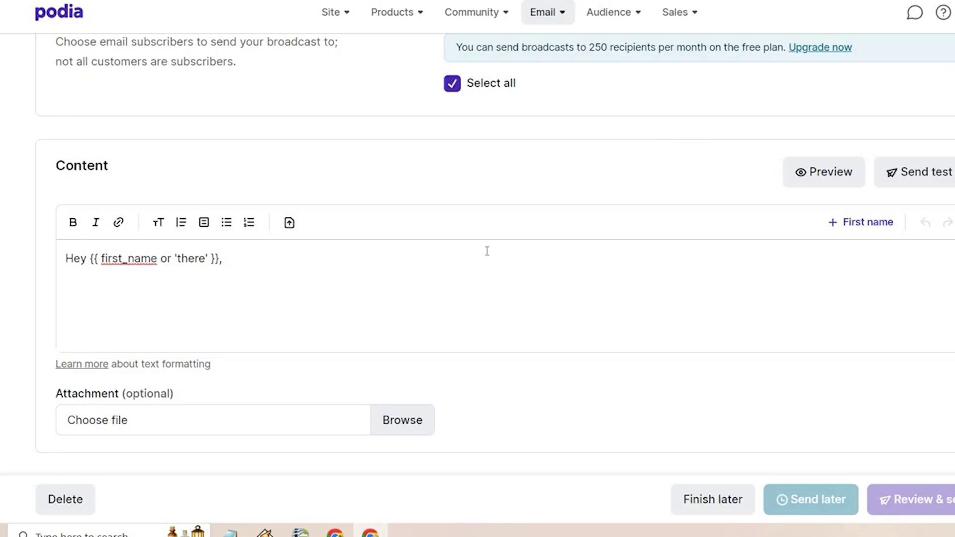
Step: Select the email's greeting line, then open and close the broadcast preview
{"action": "triple_click", "coordinate": [340, 256]}
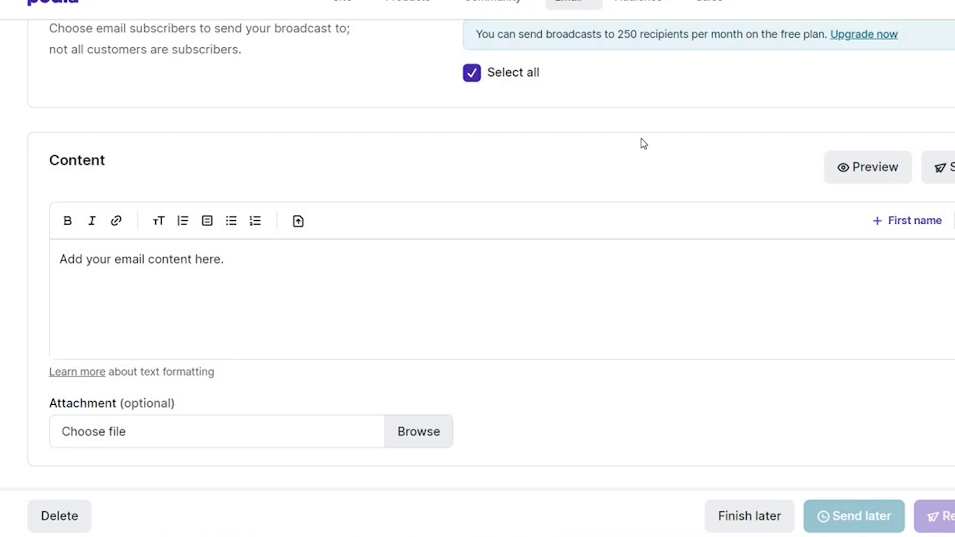
{"action": "left_click", "coordinate": [872, 166]}
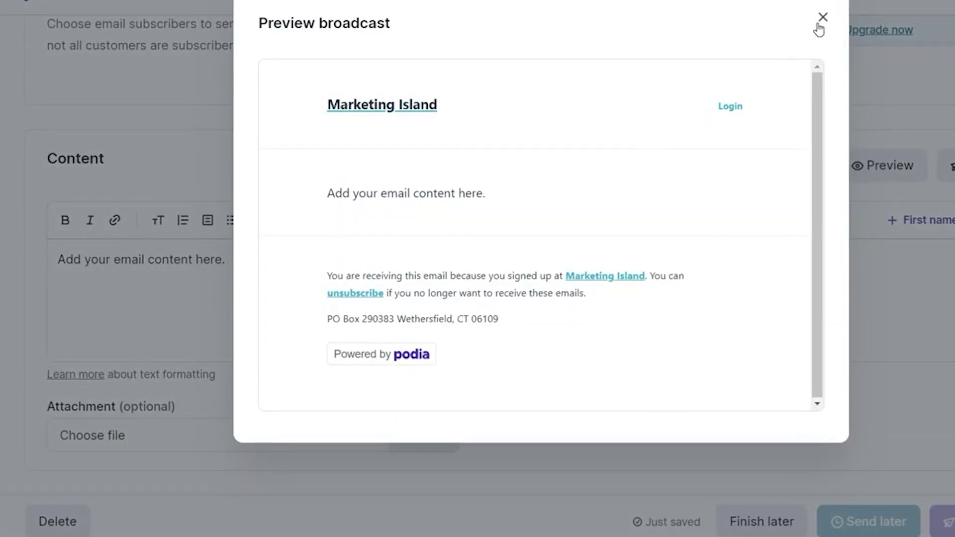
{"action": "key", "text": "Escape"}
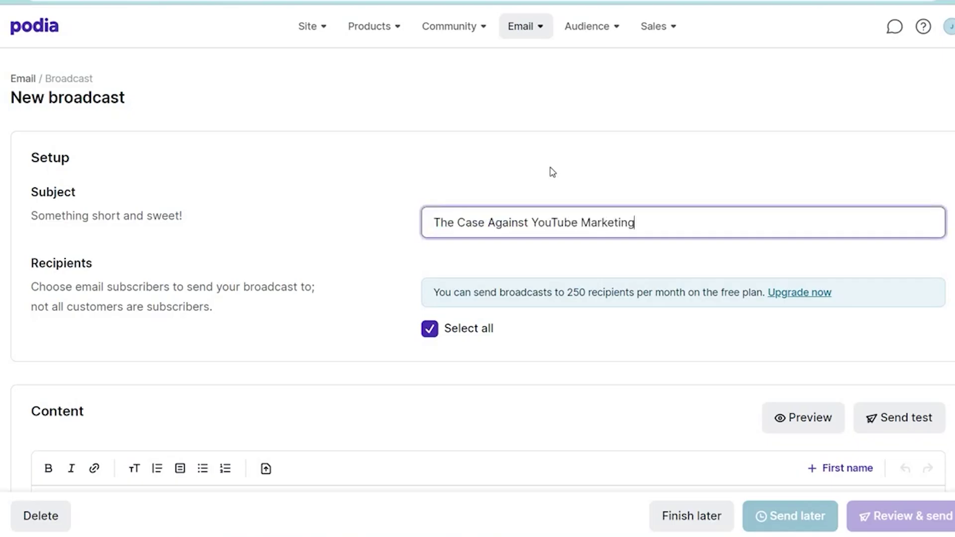
{"action": "scroll", "coordinate": [608, 123], "scroll_direction": "down", "scroll_amount": 3}
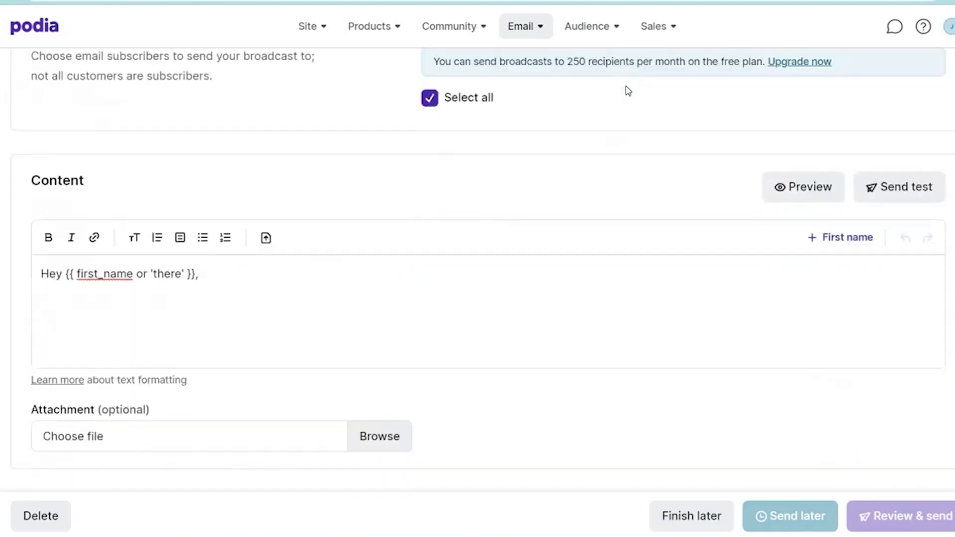